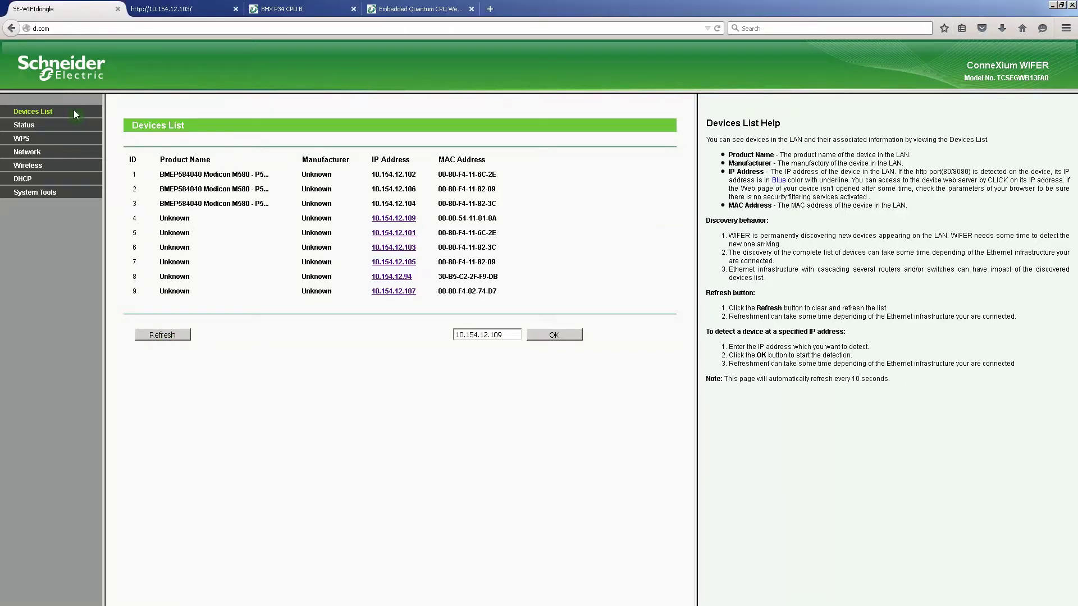
# Review the Status, WPS, LAN and wireless pages, ending on DHCP Settings with the server disabled.
pyautogui.click(32, 128)
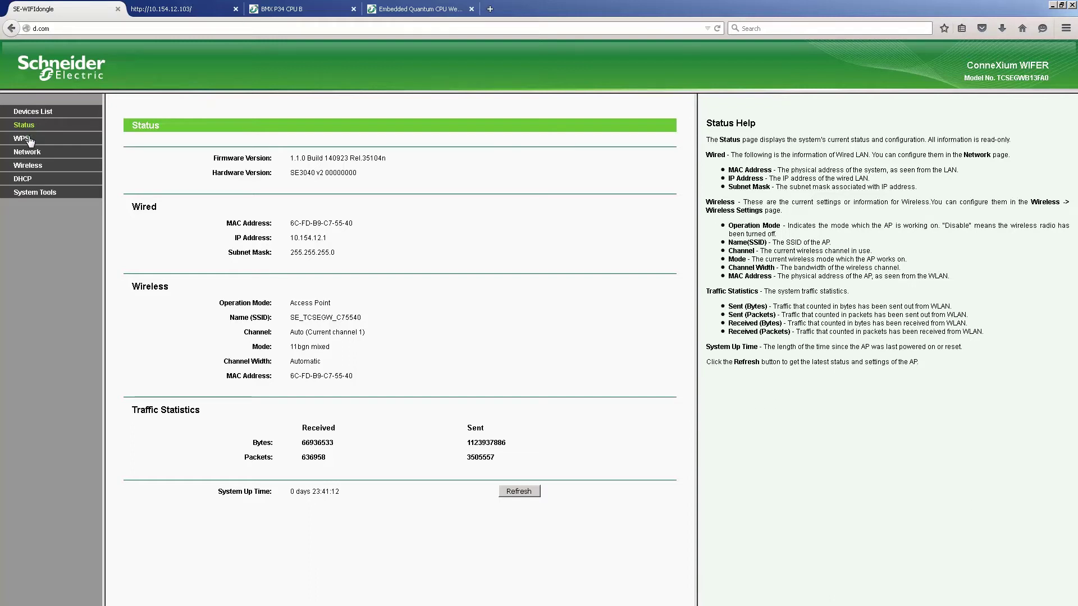
pyautogui.click(26, 143)
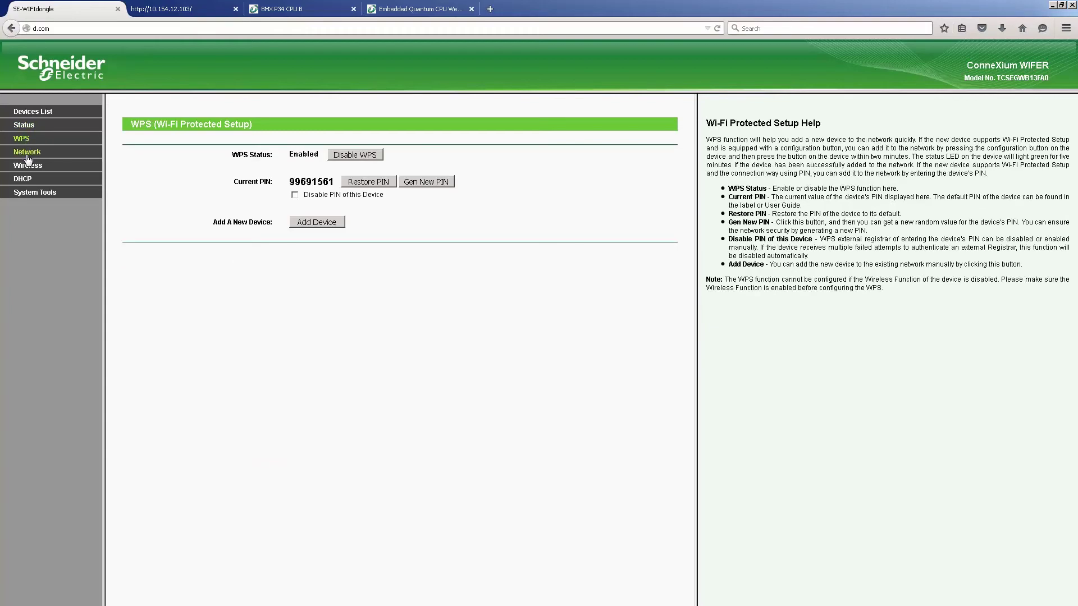
pyautogui.click(29, 153)
pyautogui.click(28, 179)
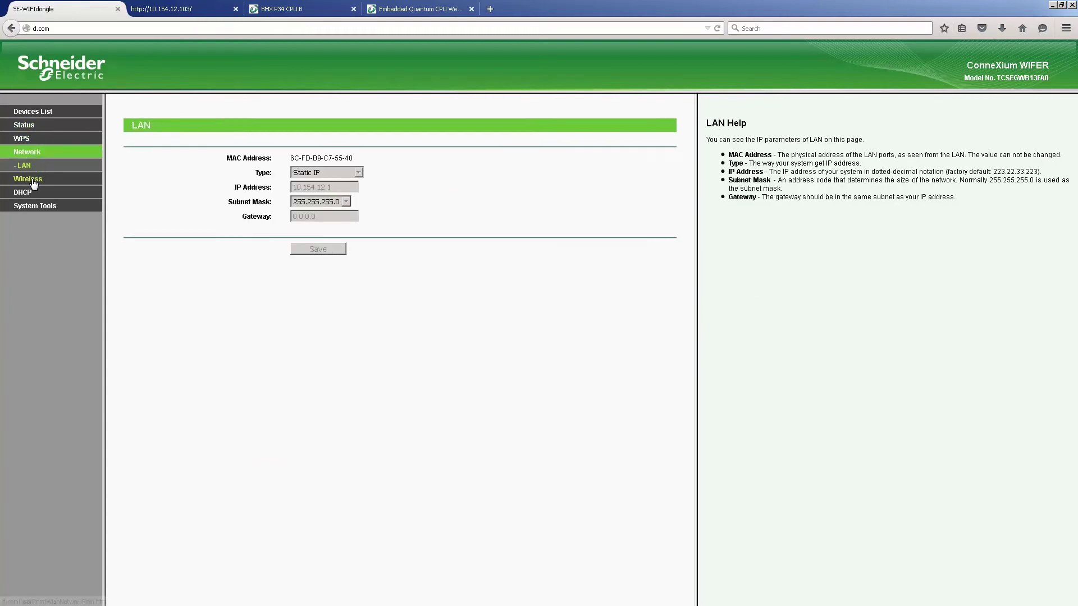
pyautogui.click(46, 192)
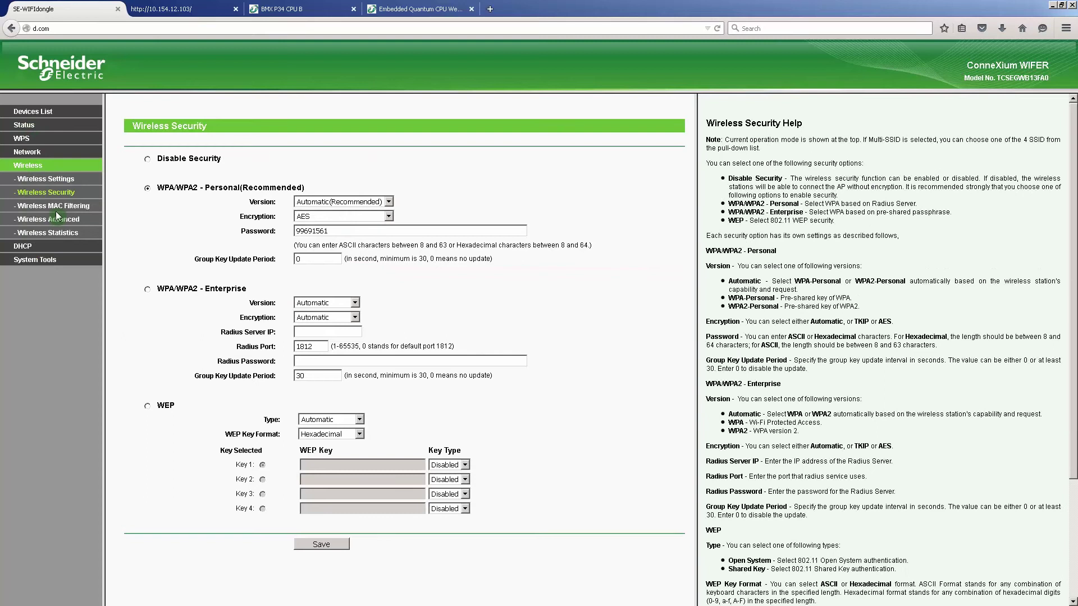
pyautogui.click(54, 220)
pyautogui.click(24, 247)
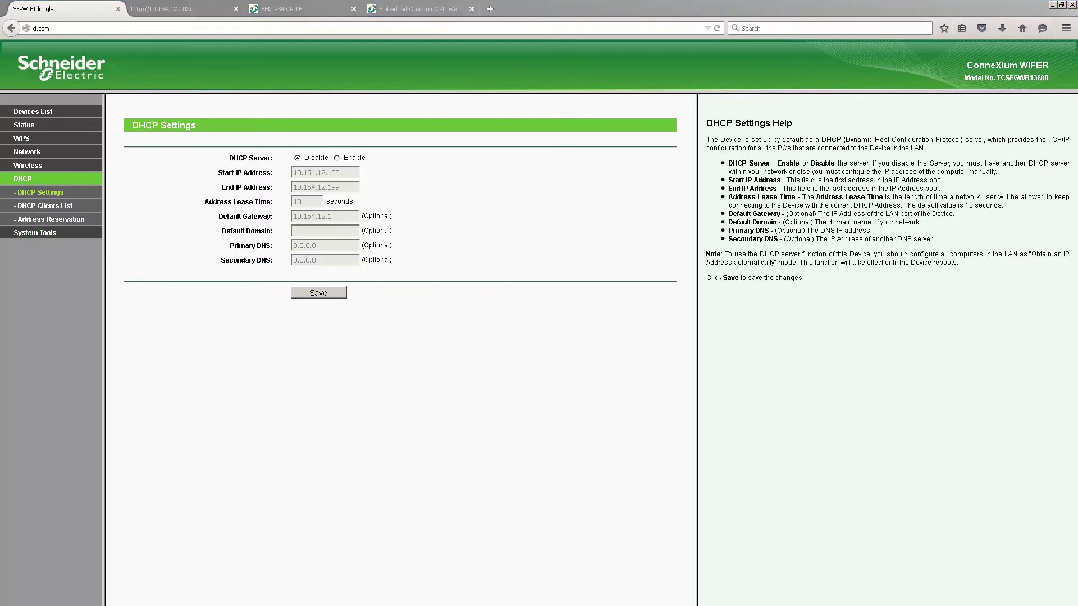
# Check the continuous pings to 10.154.12.101, .103, .105 and .109 for replies.
pyautogui.hotkey('alt', 'Tab')
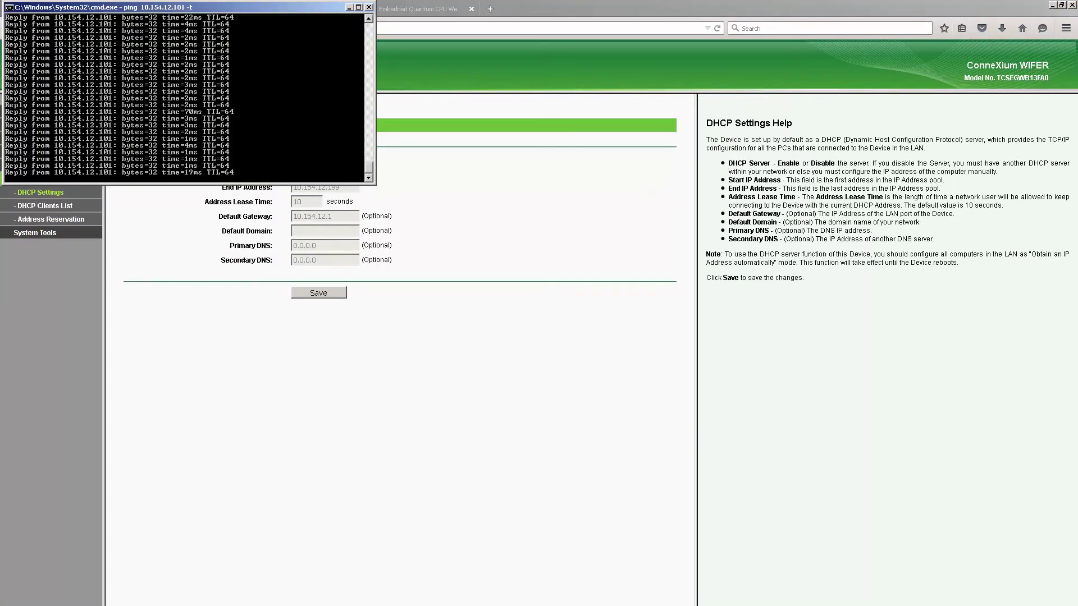
pyautogui.hotkey('alt', 'Tab')
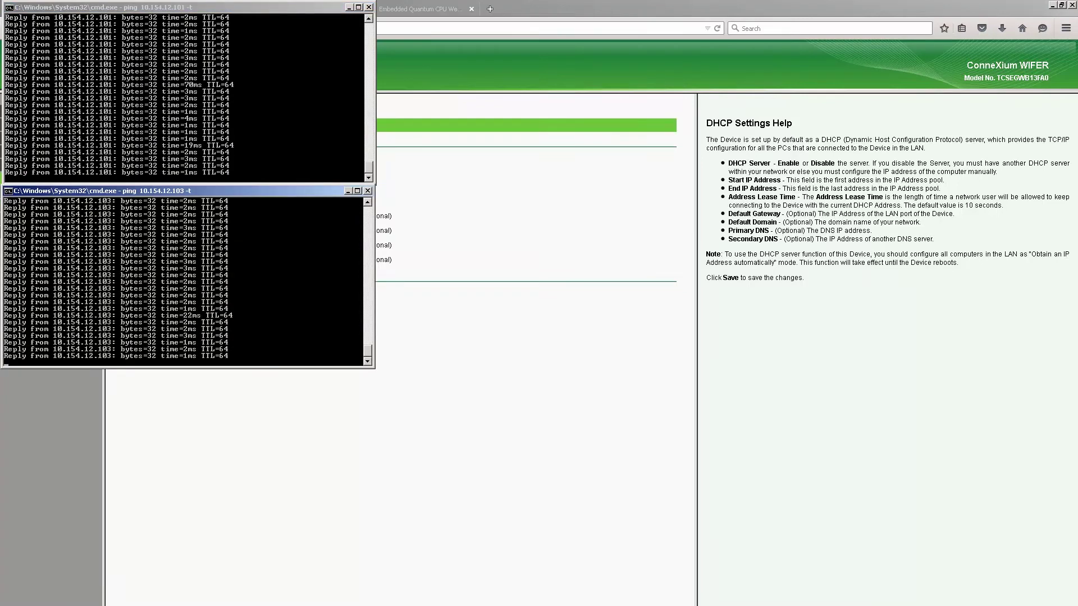
pyautogui.hotkey('alt', 'Tab')
pyautogui.hotkey('alt', 'Tab')
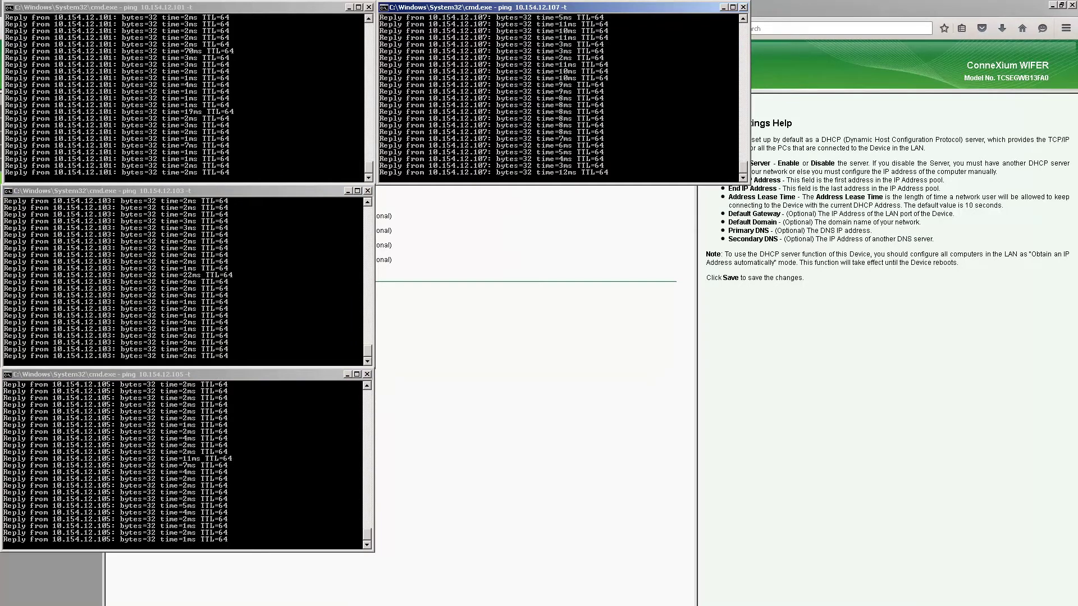
pyautogui.hotkey('alt', 'Tab')
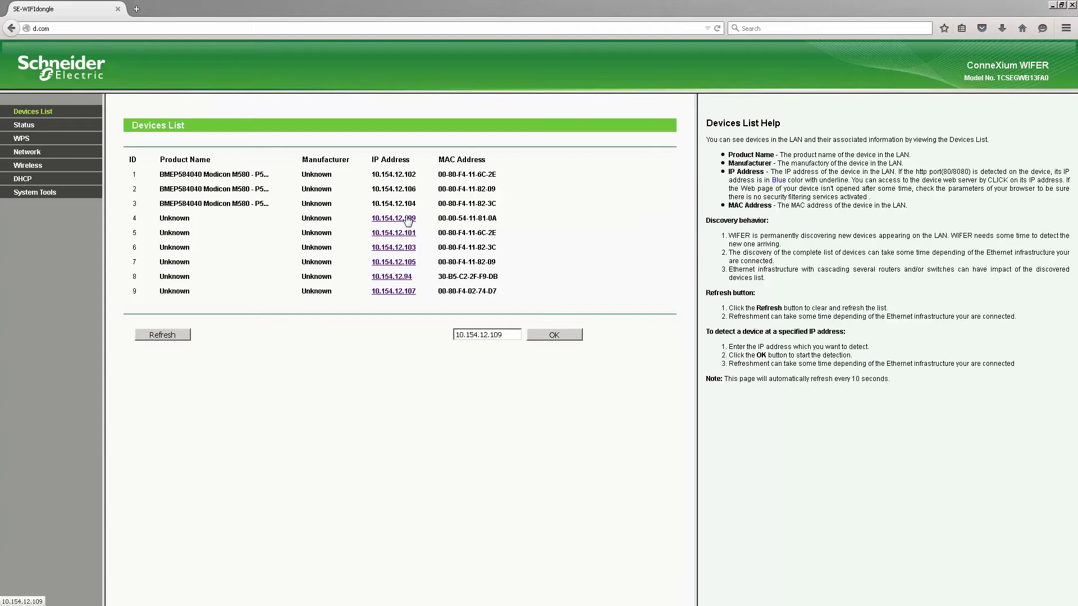
# View the 10.154.12.109 Quantum CPU's rack viewer and Ethernet statistics, then return to the device list.
pyautogui.click(407, 219)
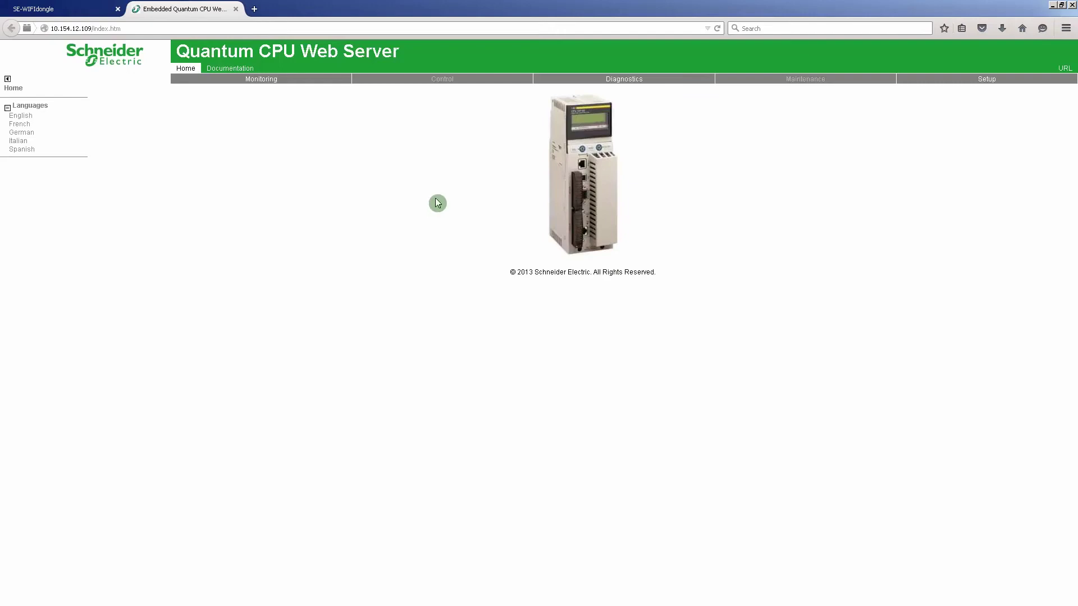
pyautogui.click(622, 83)
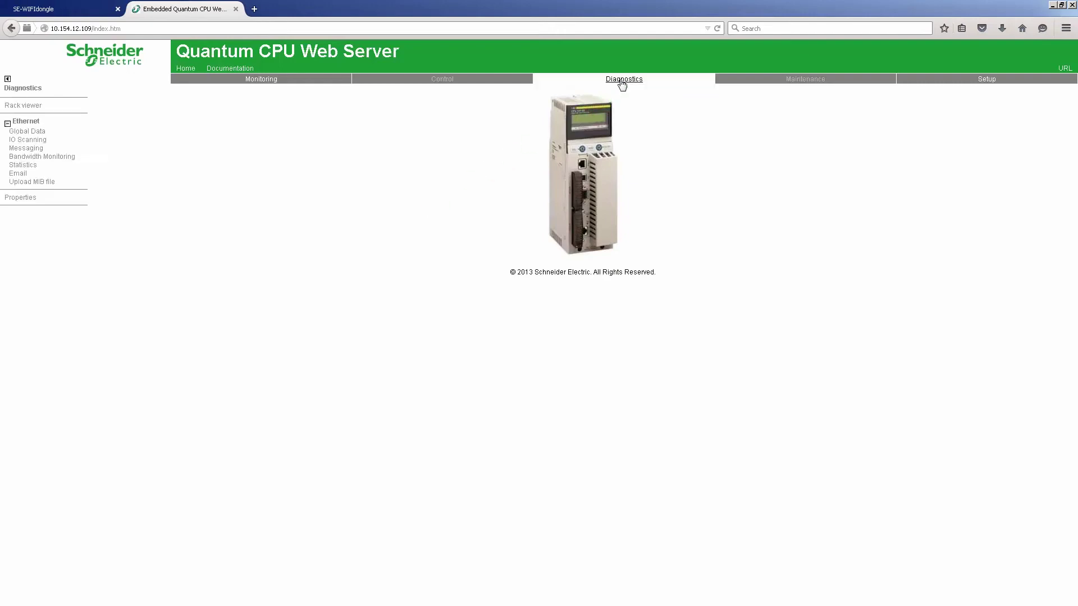
pyautogui.click(33, 107)
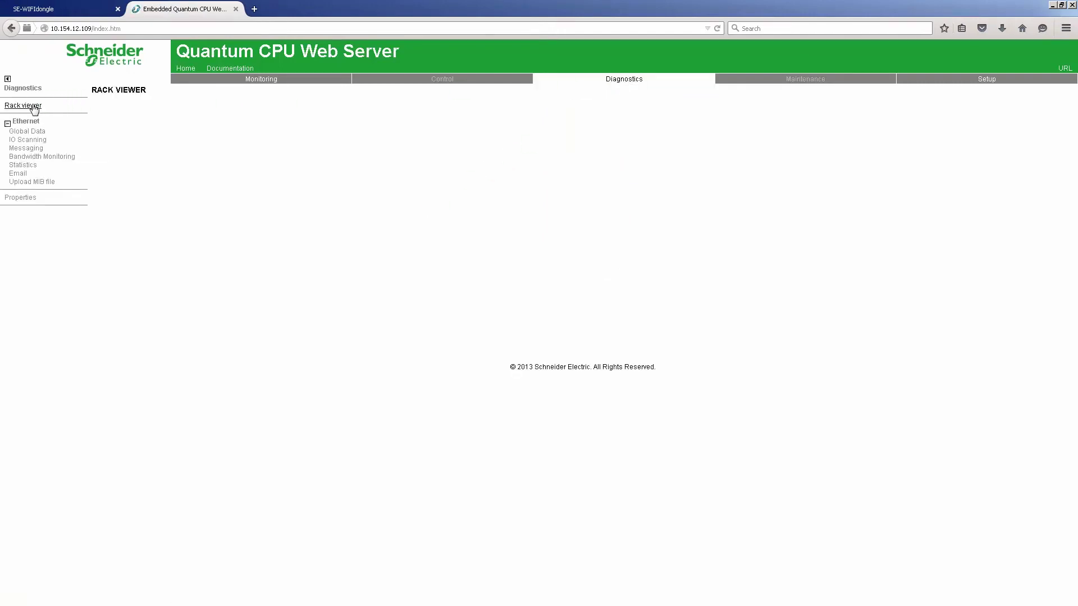
pyautogui.click(409, 316)
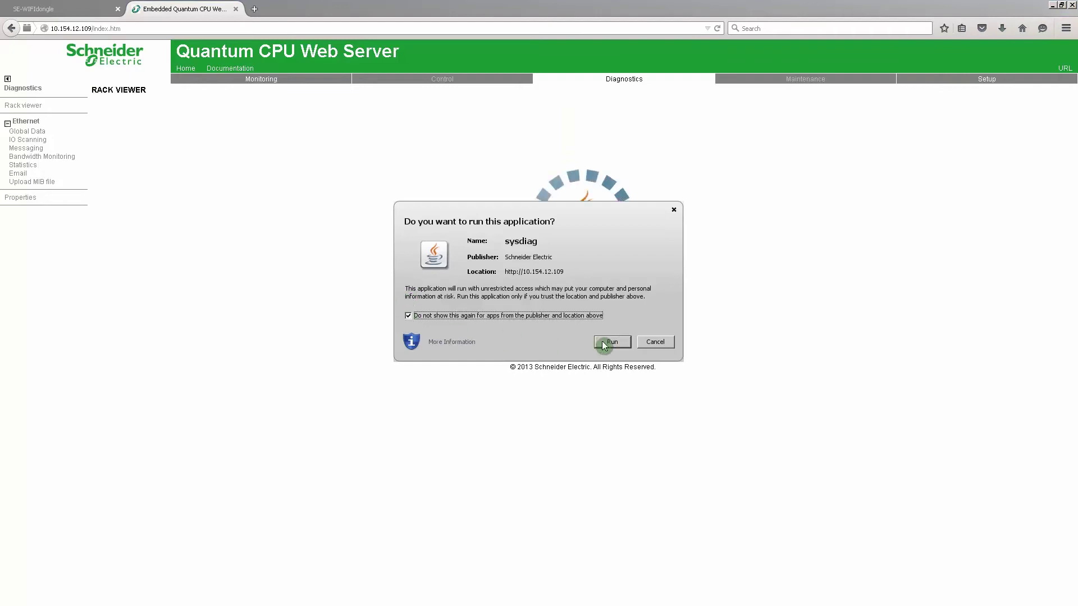
pyautogui.click(610, 343)
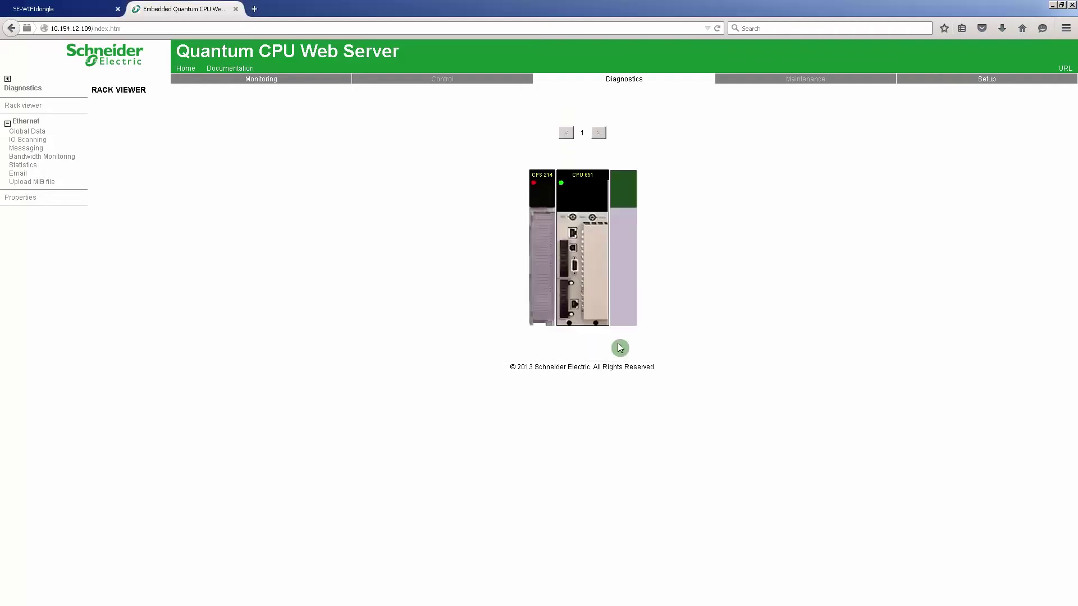
pyautogui.click(22, 165)
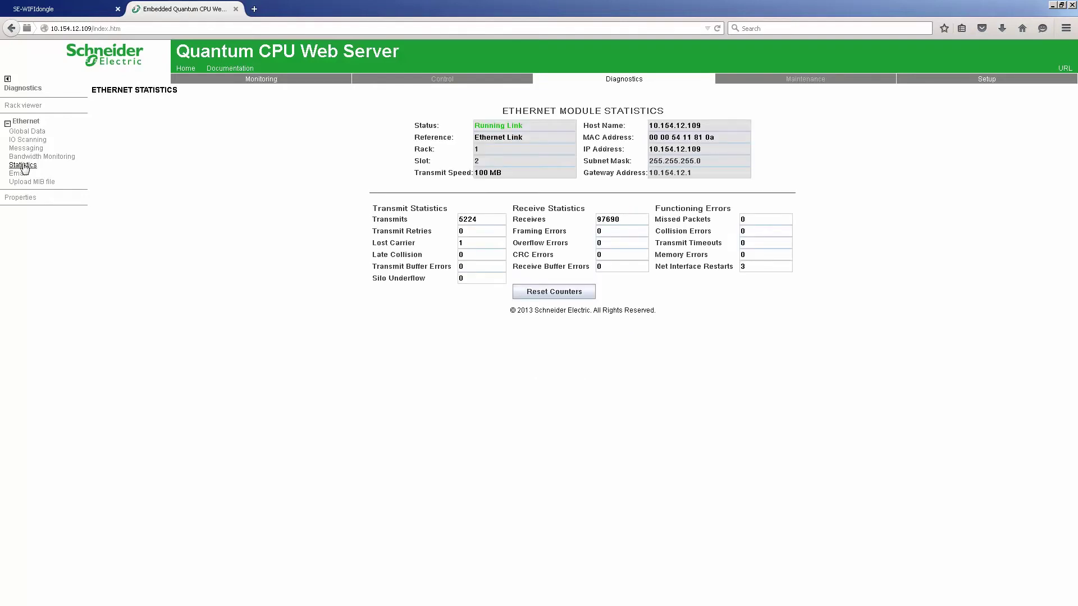
pyautogui.hotkey('ctrl', 'Tab')
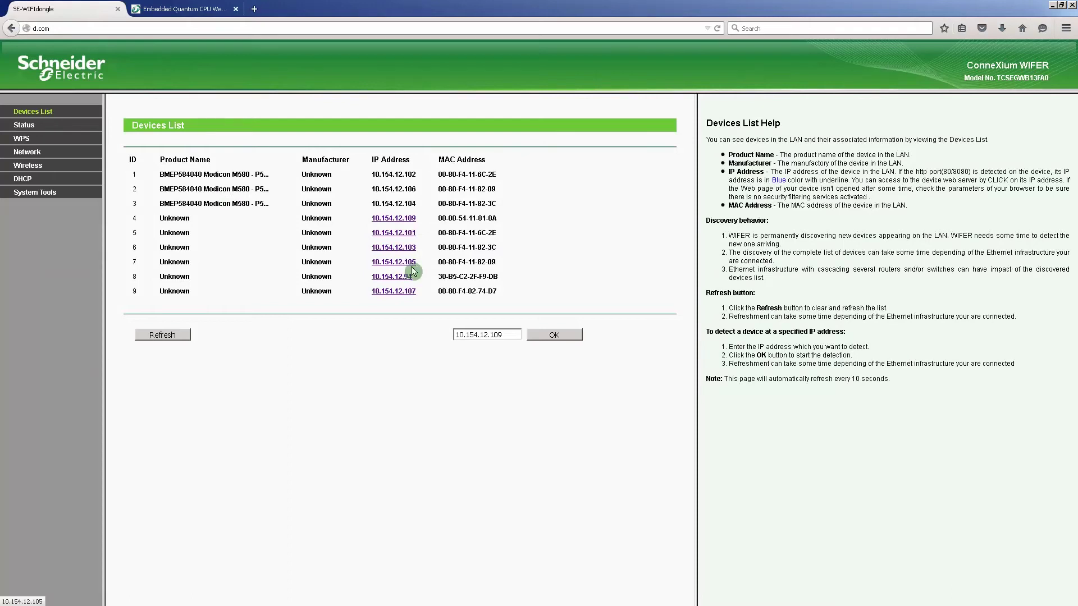
# View the BMX P34 CPU rack and Ethernet statistics at 10.154.12.107, then return to the WIFER list.
pyautogui.click(409, 293)
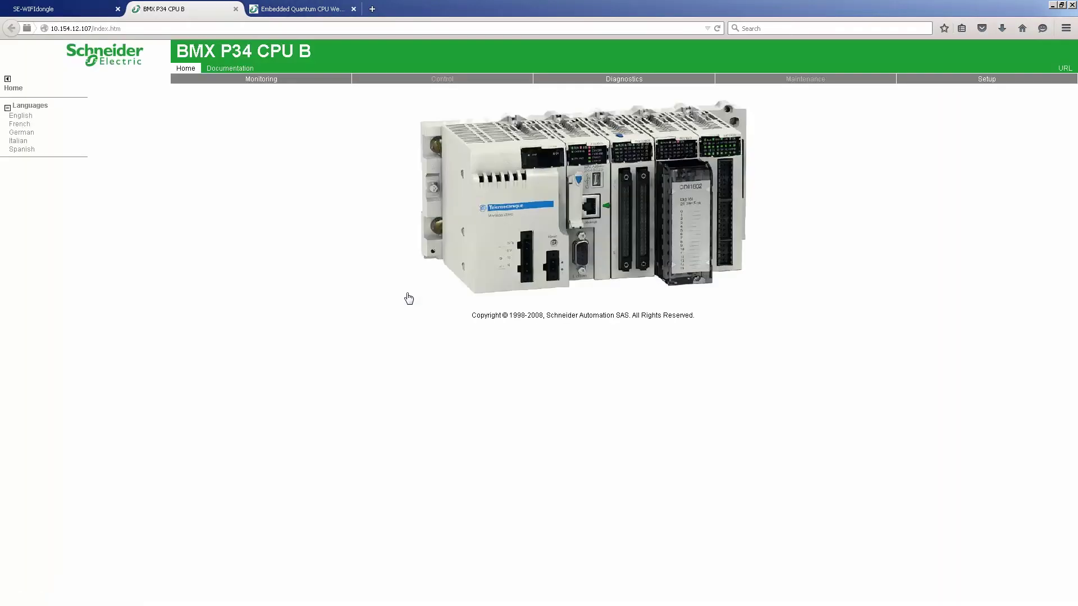
pyautogui.click(618, 82)
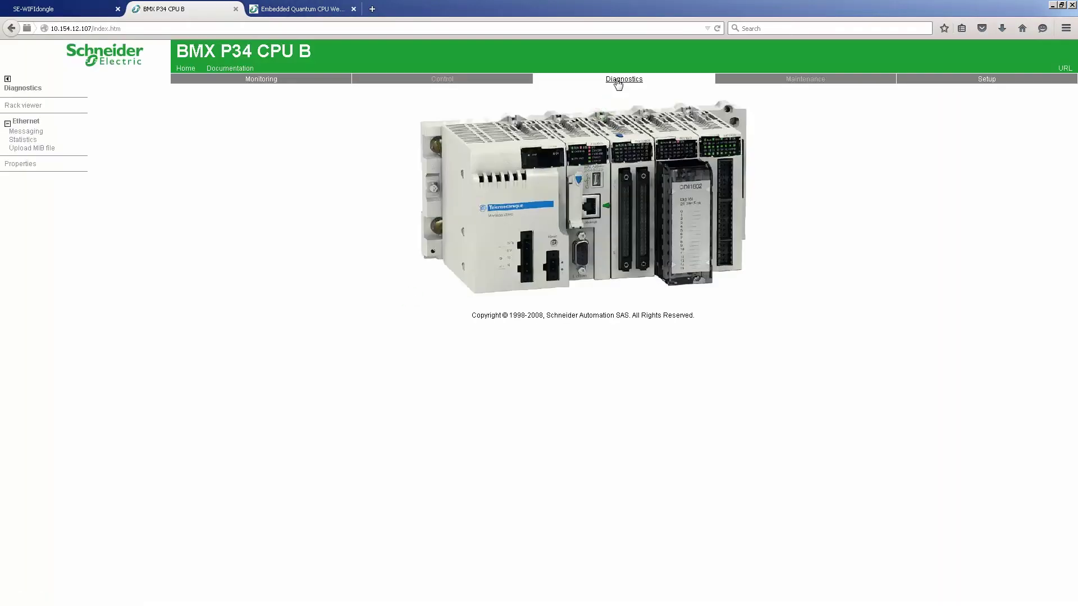
pyautogui.click(38, 107)
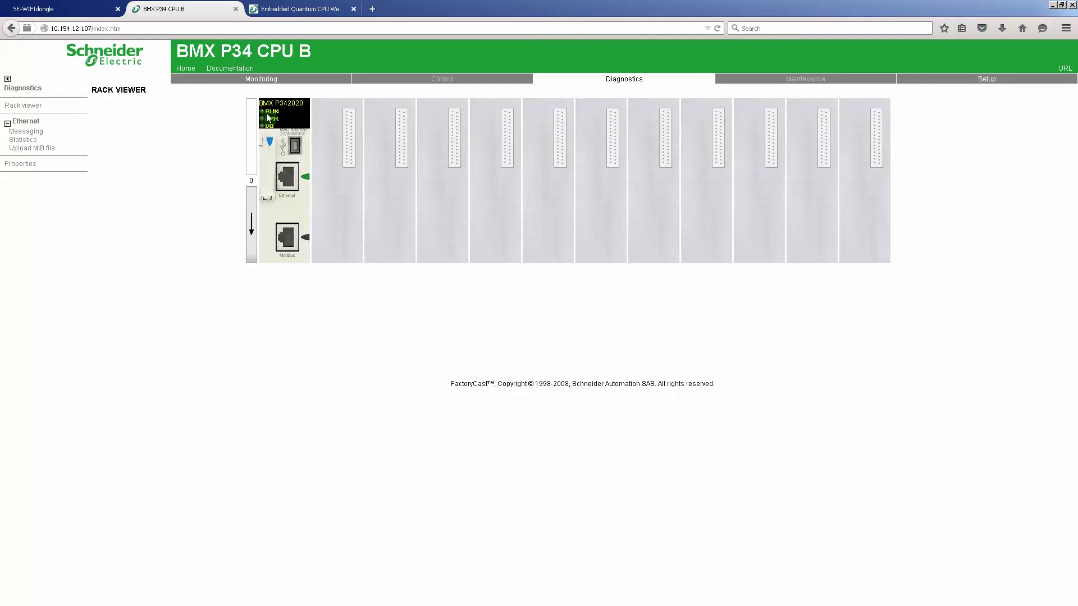
pyautogui.click(31, 142)
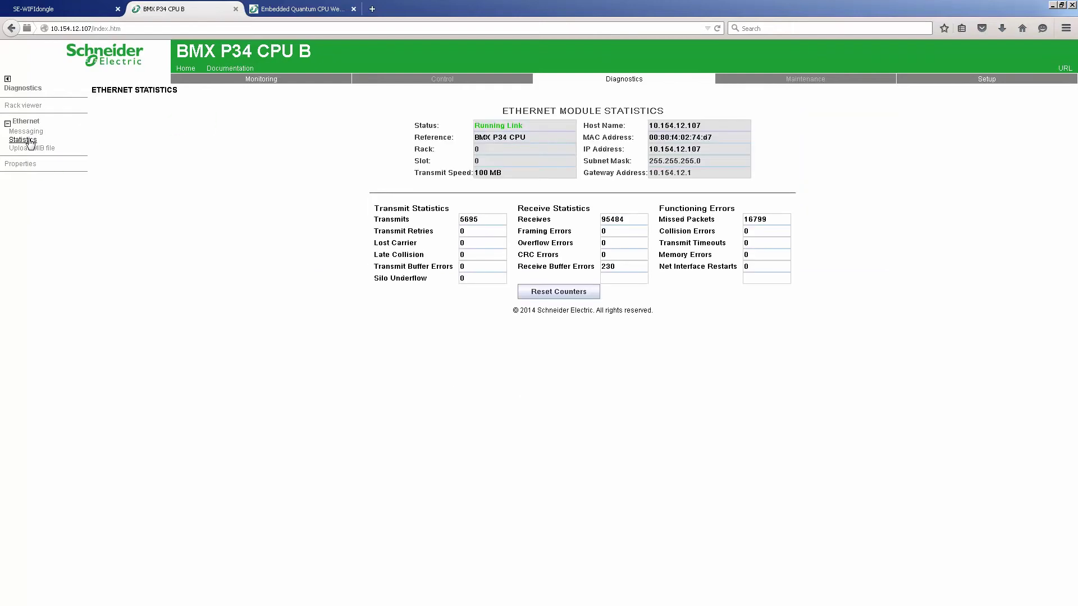
pyautogui.click(59, 11)
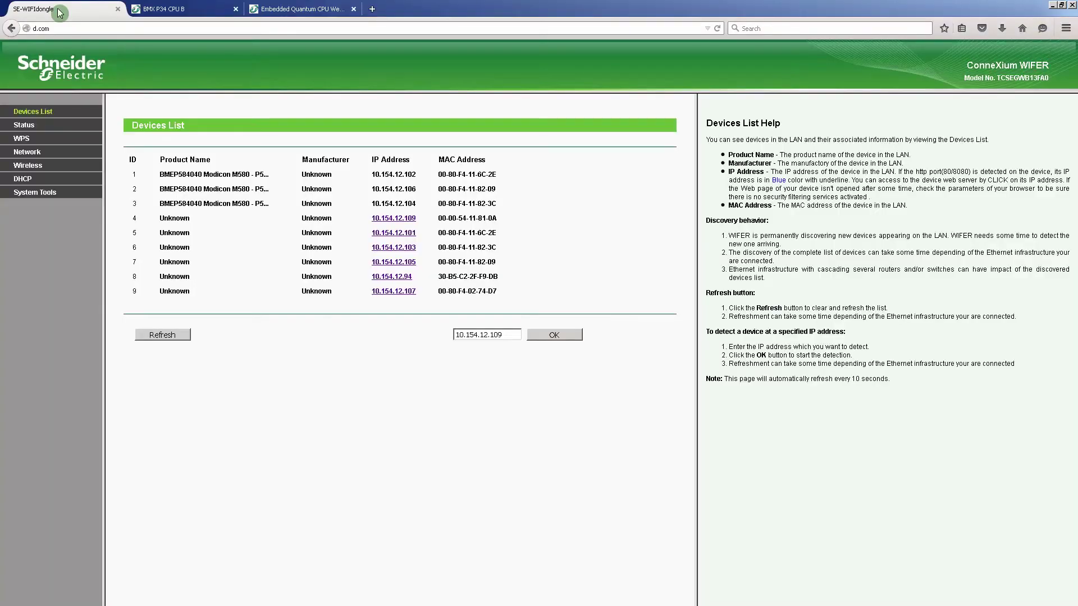
# Check the 10.154.12.103 M580's performance, port statistics and I/O Scanner diagnostics.
pyautogui.click(409, 248)
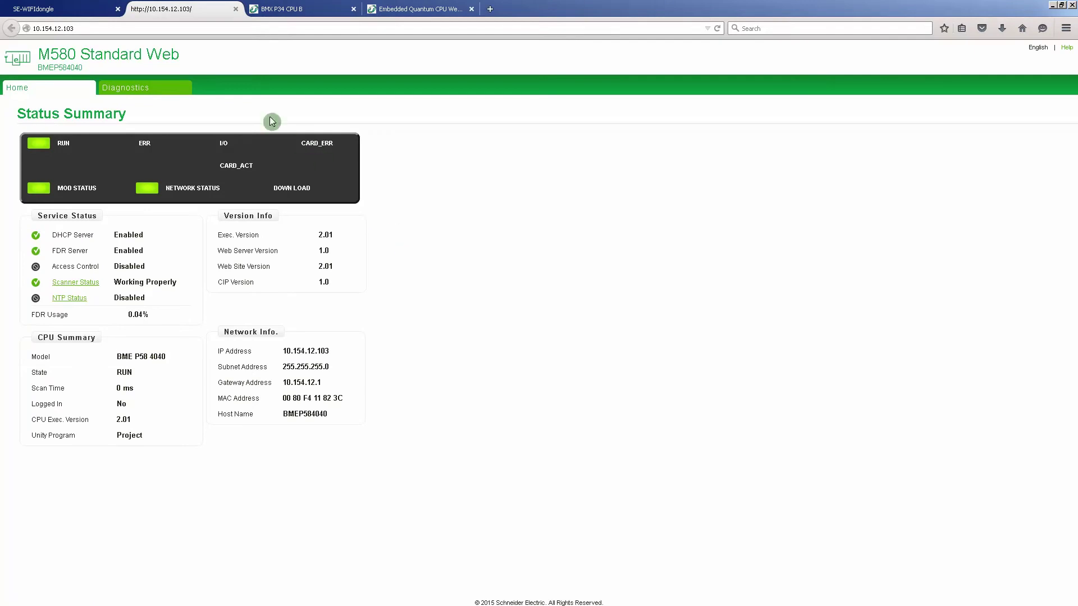
pyautogui.click(132, 92)
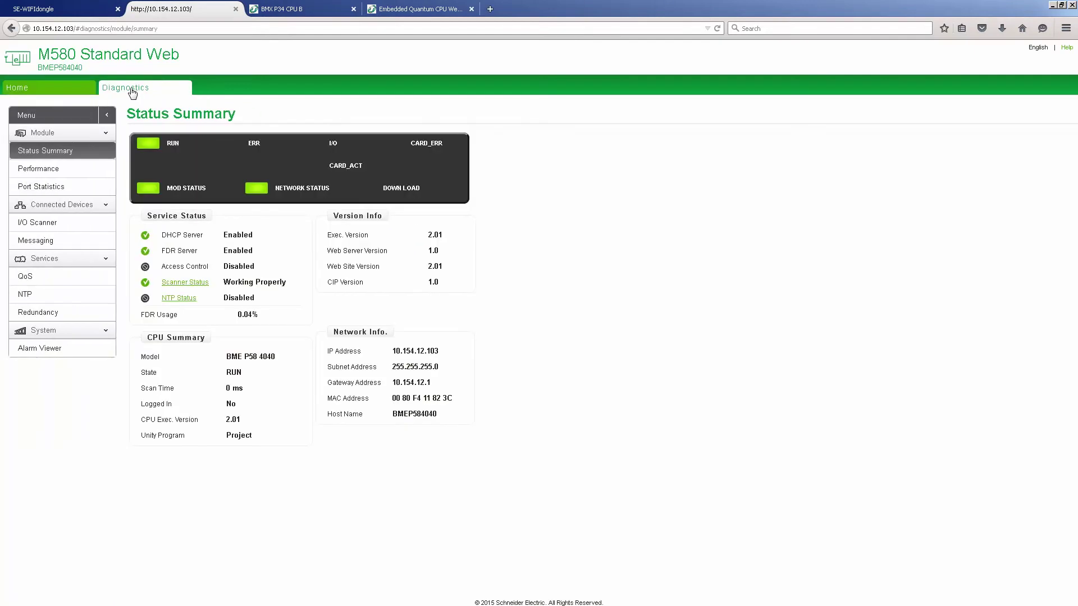
pyautogui.click(48, 177)
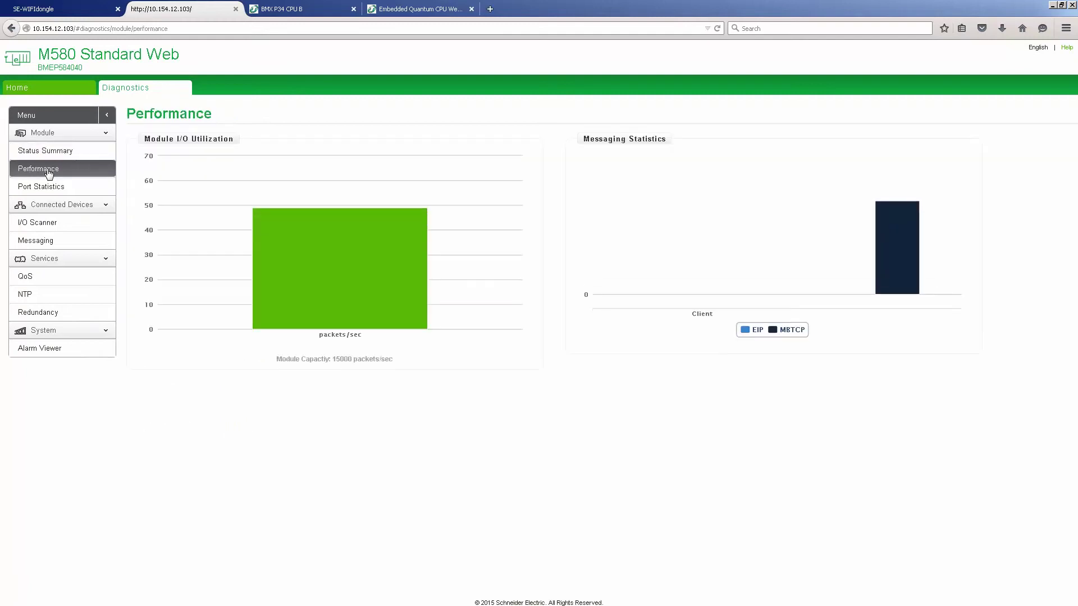
pyautogui.click(44, 187)
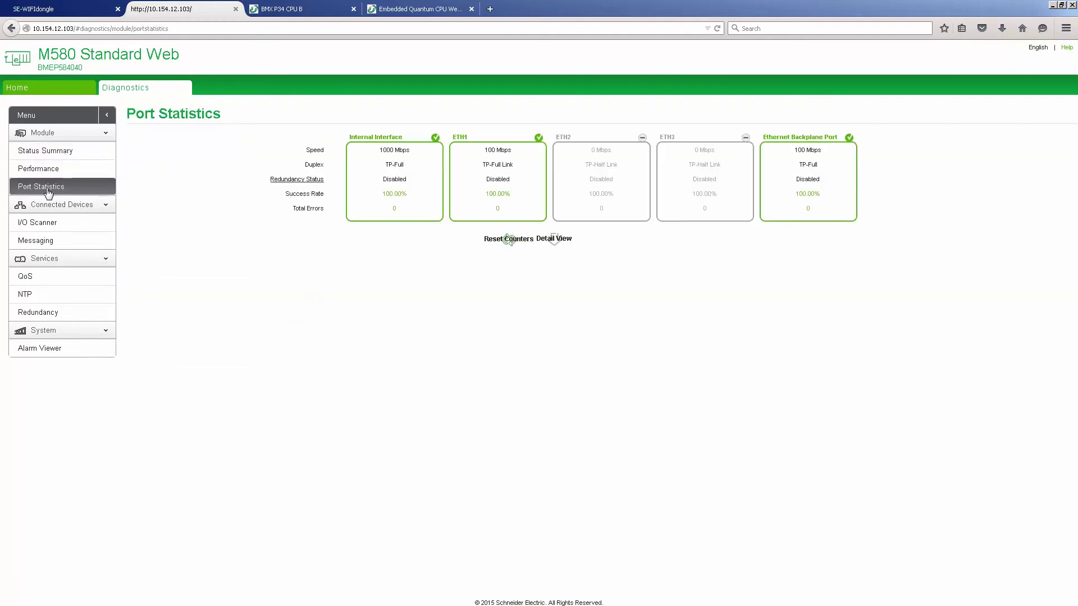
pyautogui.click(43, 224)
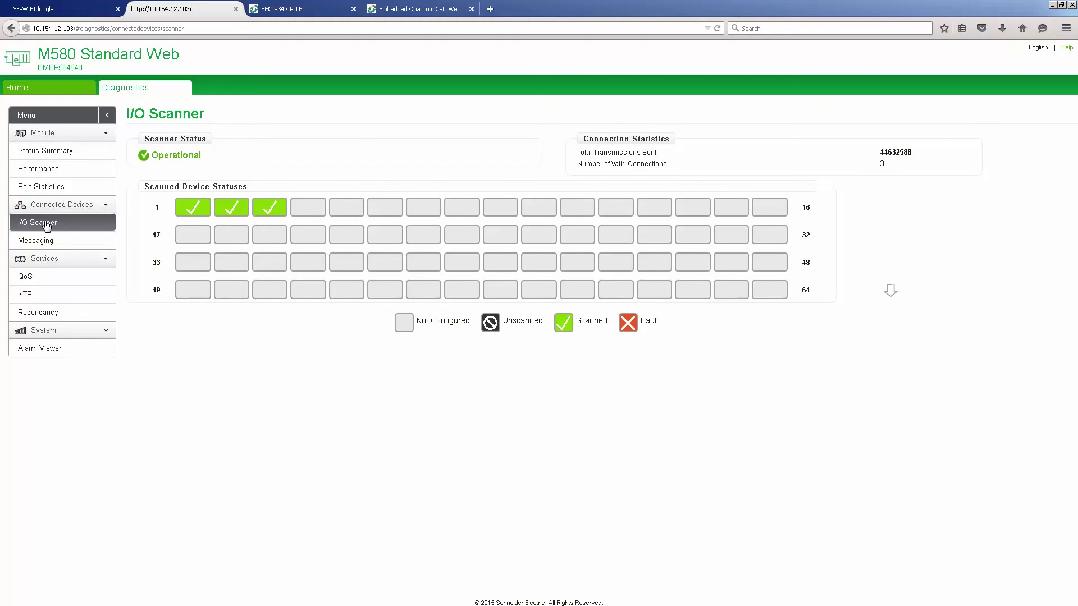
# View the M580's messaging diagnostics before moving to the Unity Pro XL sessions.
pyautogui.click(47, 241)
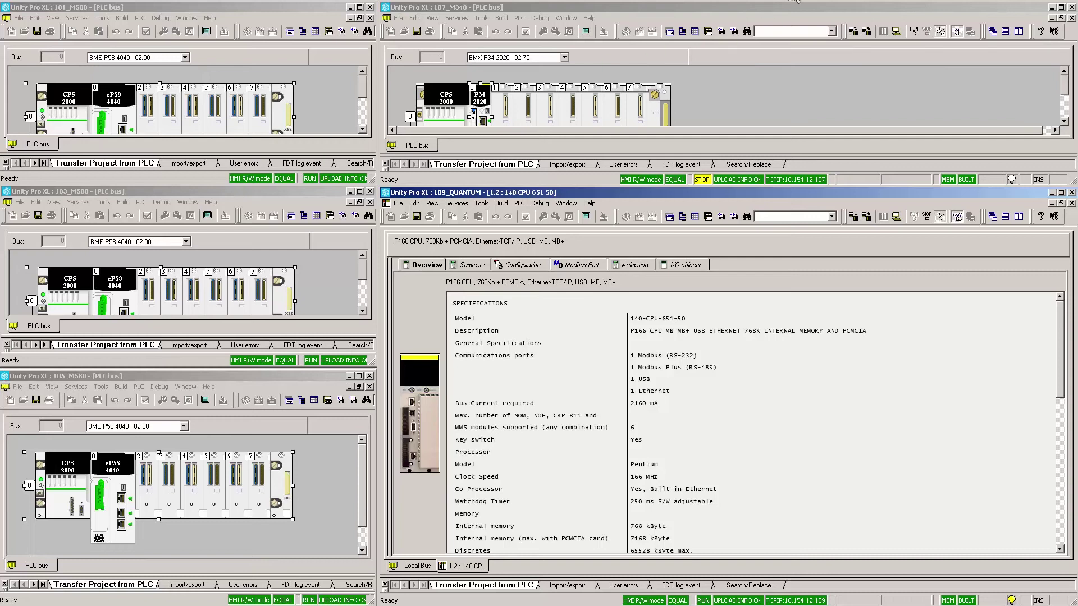
# Put the 107_M340 controller into RUN and show the Quantum CPU's task status screen.
pyautogui.click(698, 8)
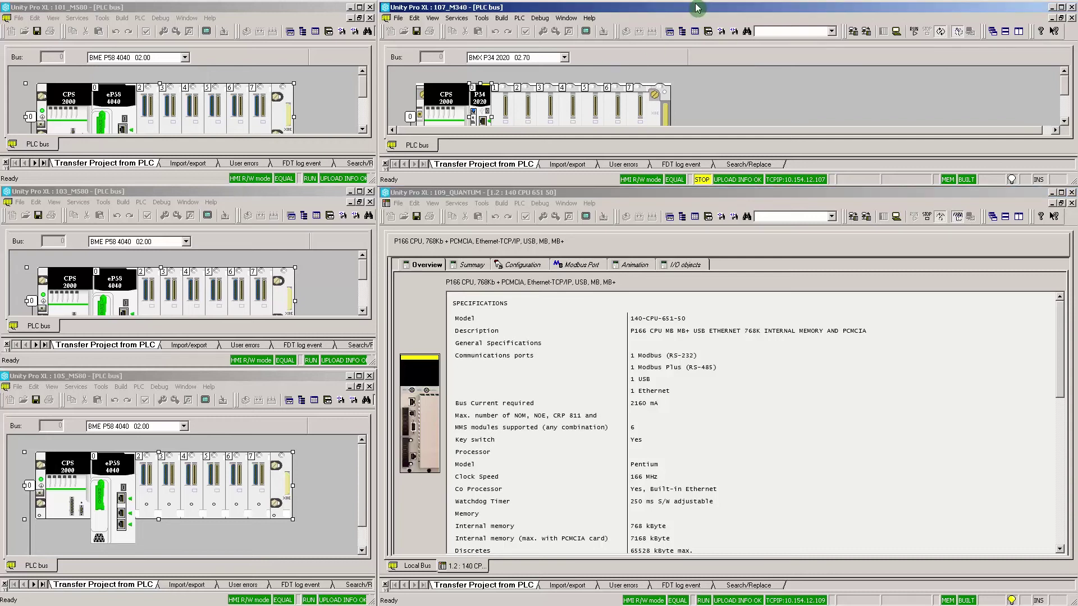
pyautogui.click(519, 17)
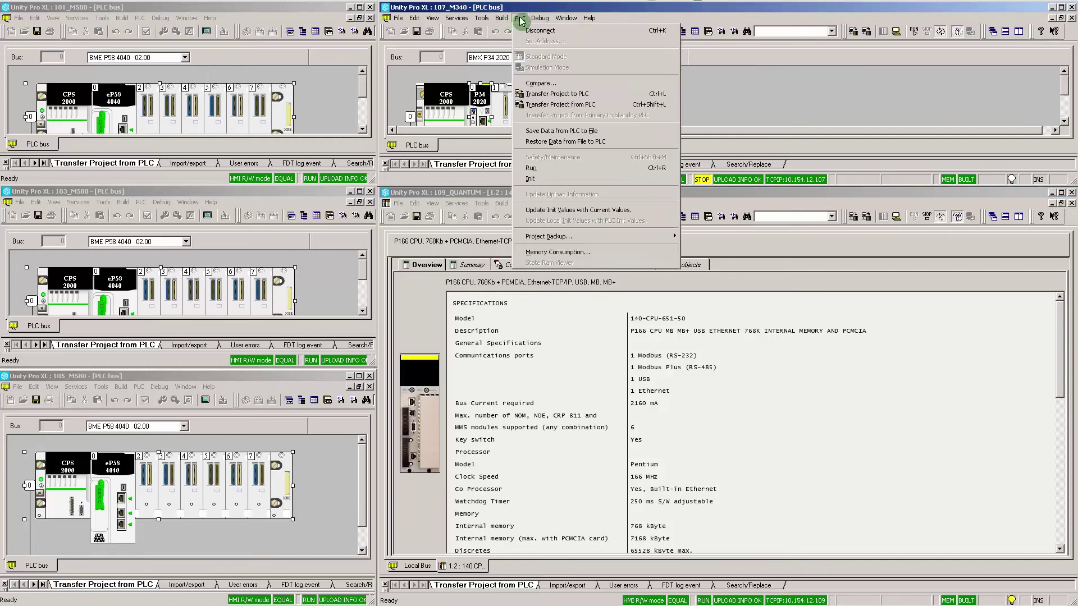
pyautogui.click(536, 168)
pyautogui.click(735, 133)
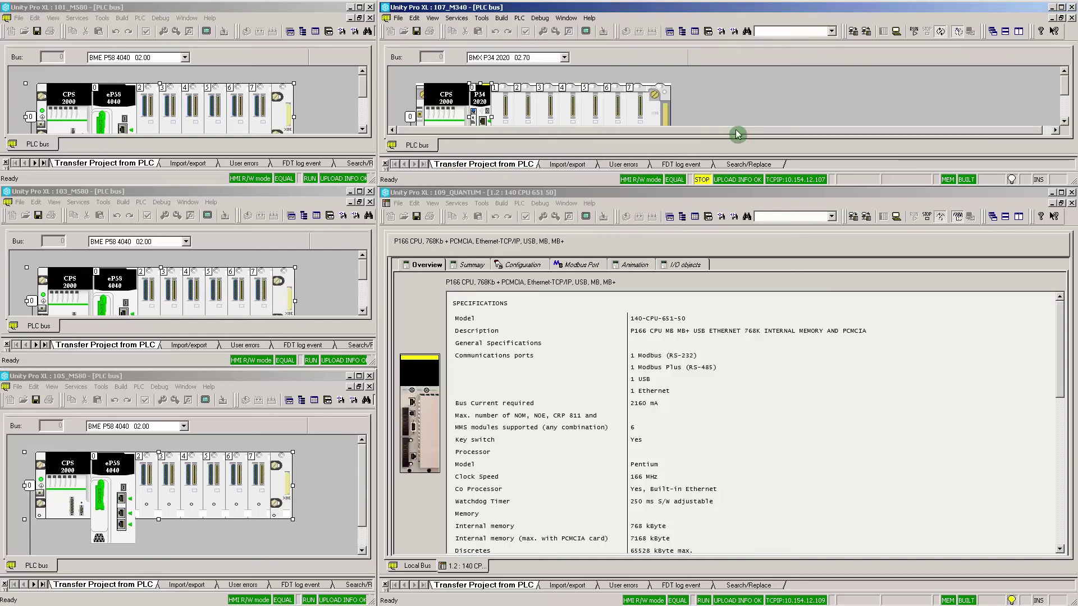
pyautogui.click(636, 266)
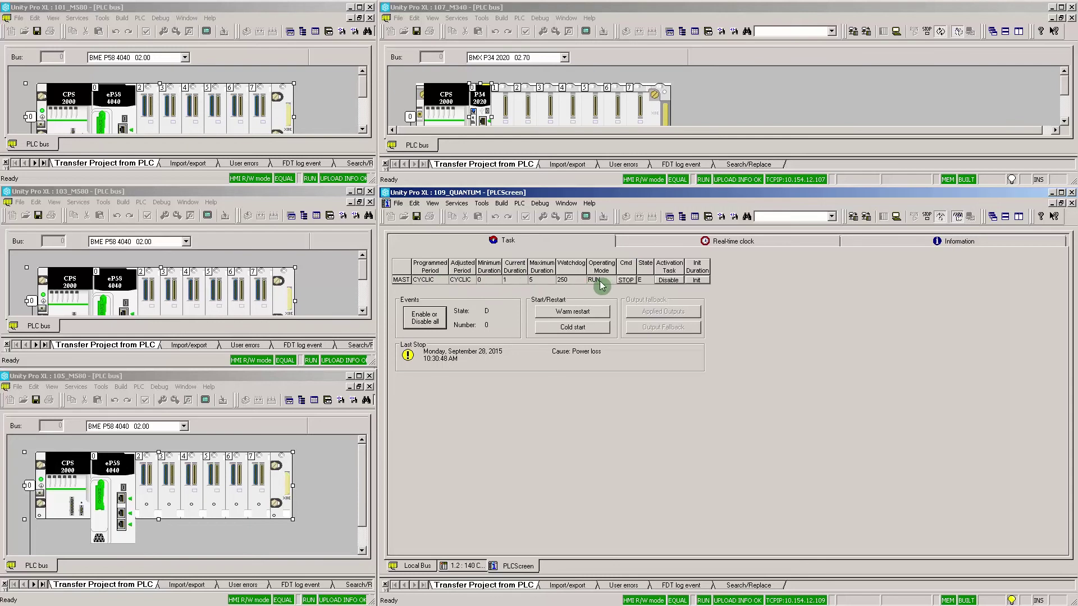
# Stop the 101_M580 controller and confirm.
pyautogui.click(173, 6)
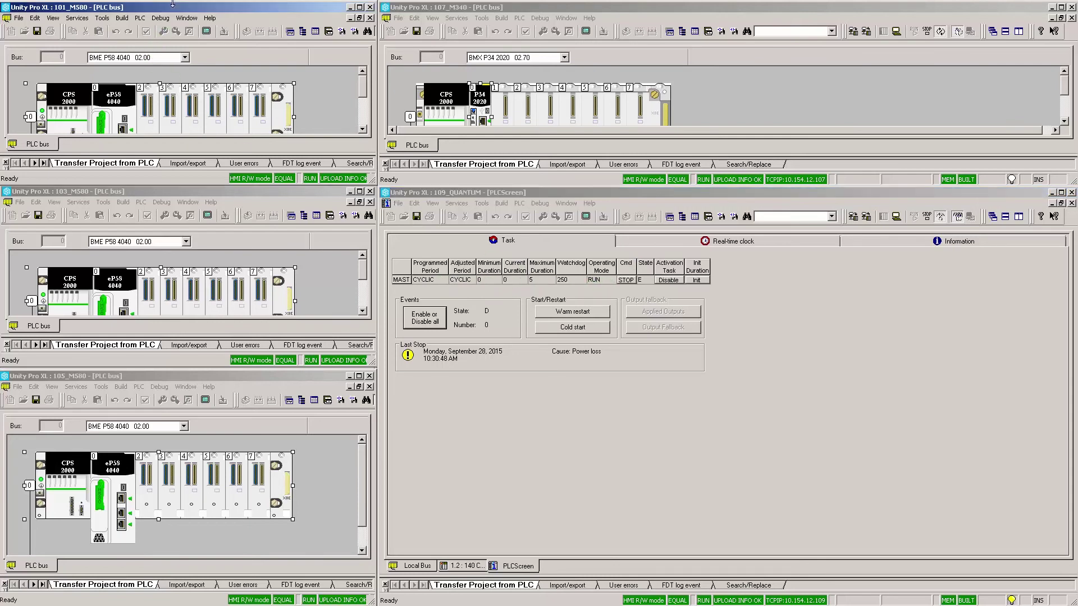
pyautogui.click(141, 17)
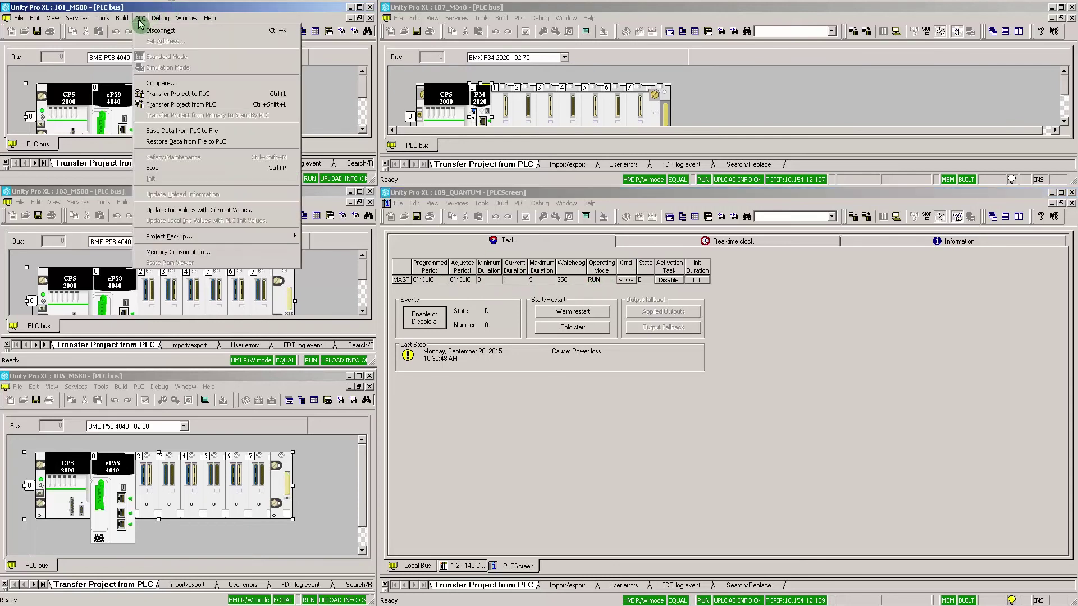
pyautogui.click(150, 168)
pyautogui.click(194, 133)
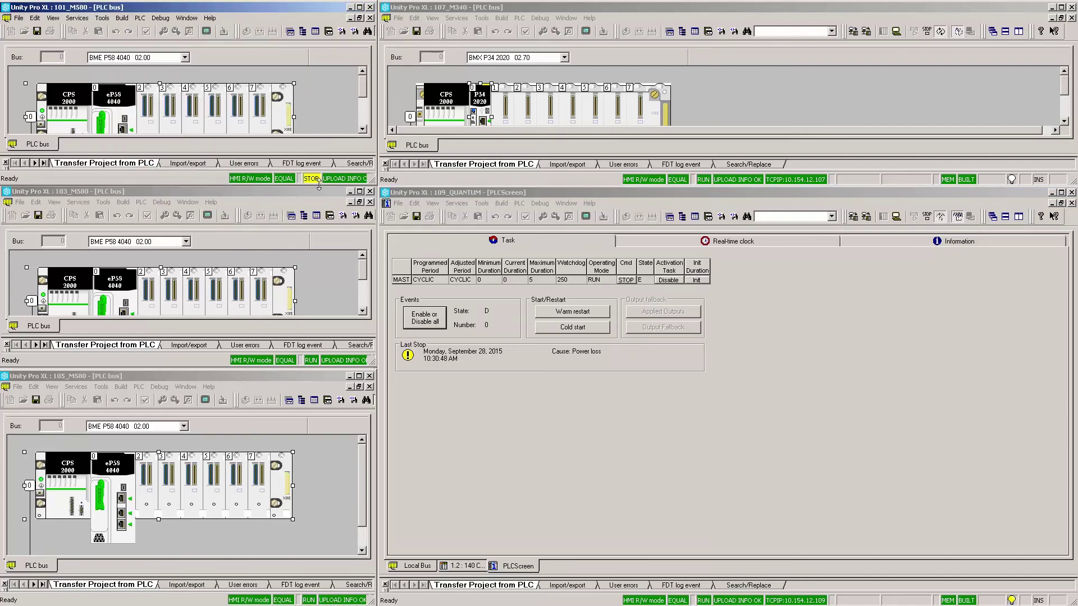